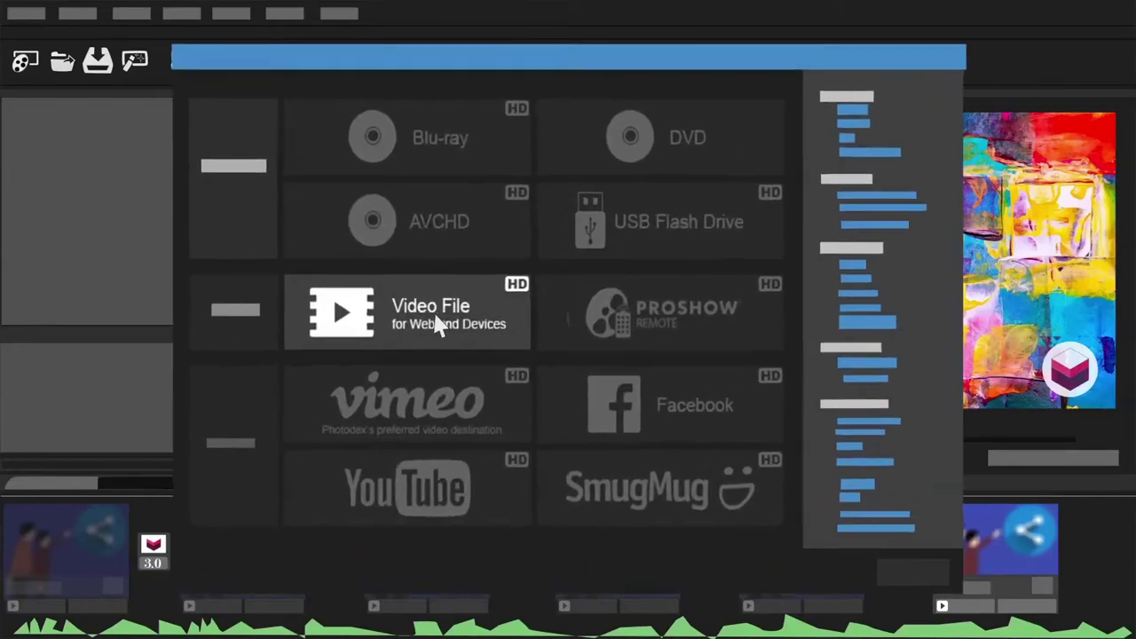
# Step: Choose Video File (for Web and Devices) as the publishing output
pyautogui.click(437, 325)
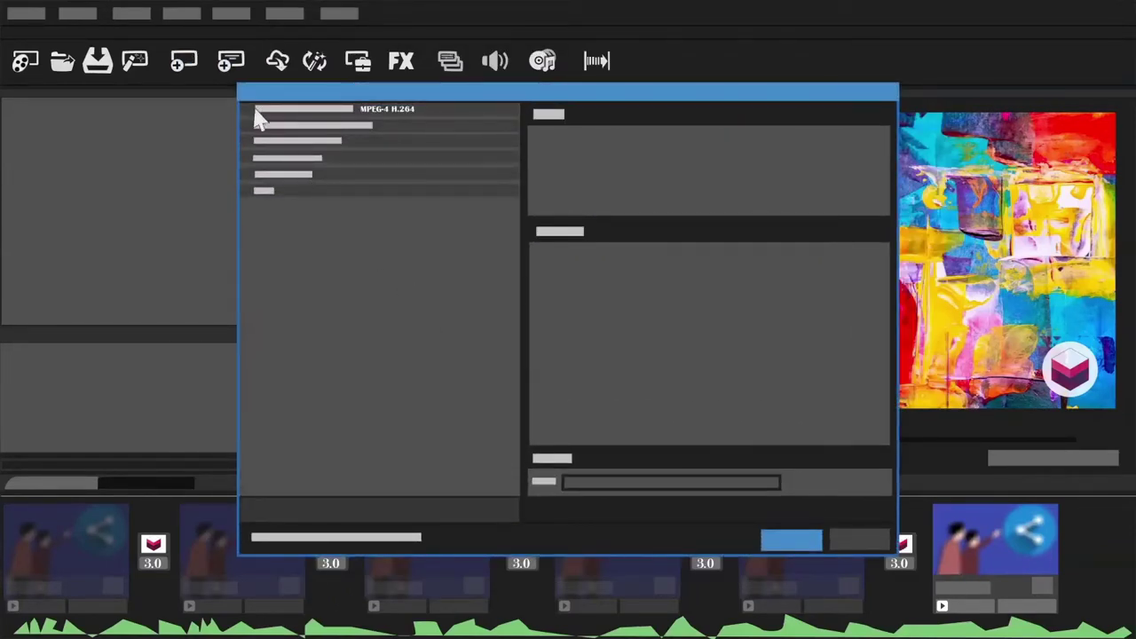
# Step: Expand MPEG-4 H.264 to list the 1080p, 720p, 480p and 360p MP4 presets
pyautogui.click(256, 115)
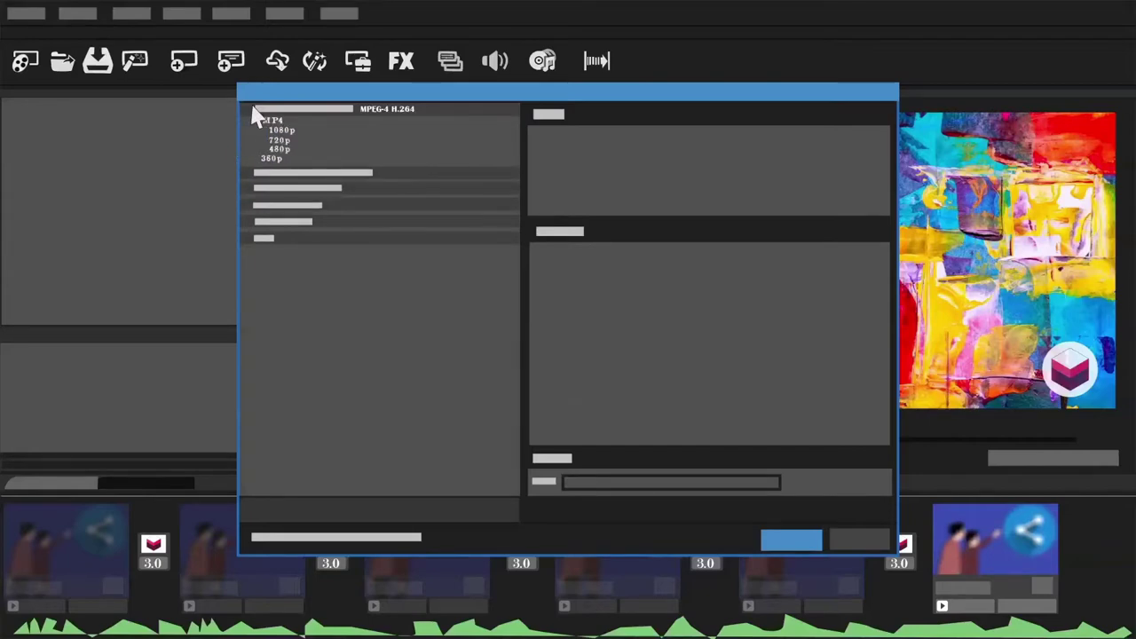